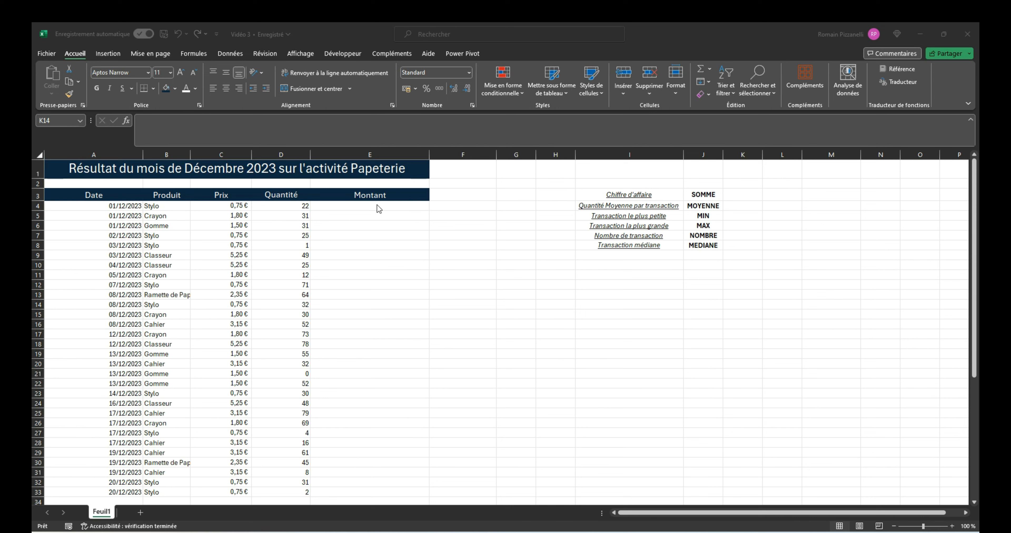
- Enter the formula =C4*D4 in cell E4 to calculate the first transaction's Montant from Prix and Quantité
click(380, 206)
text(=)
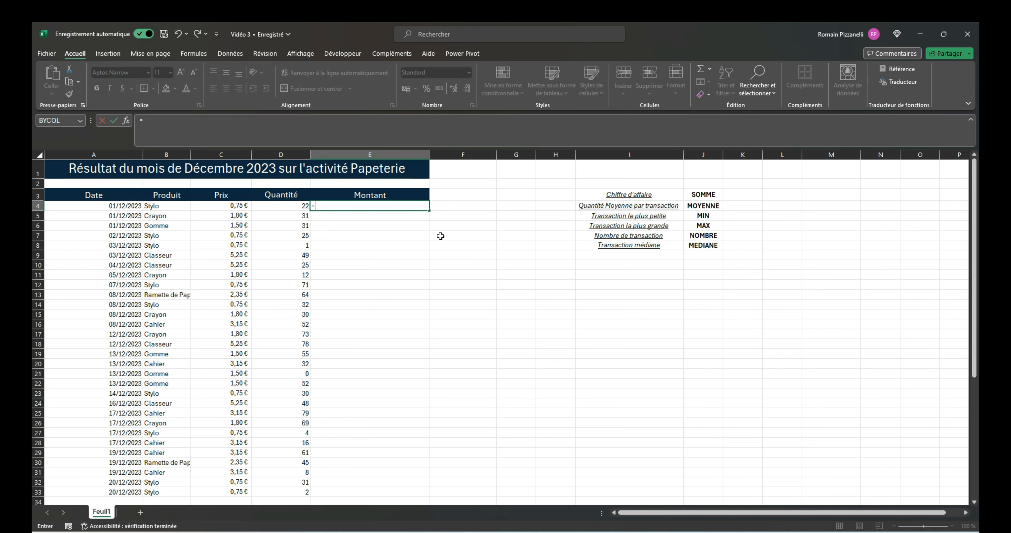
click(239, 207)
text(*)
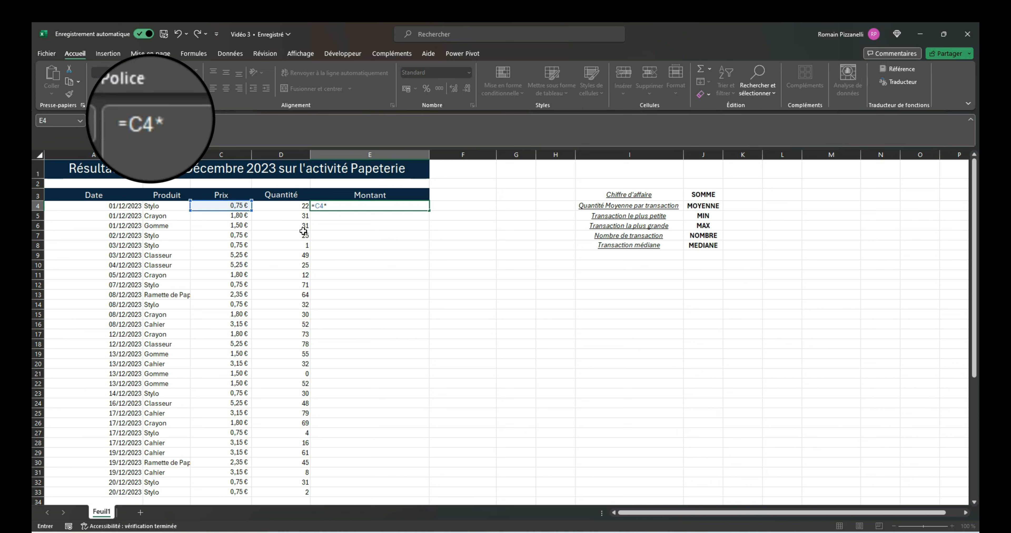
click(298, 205)
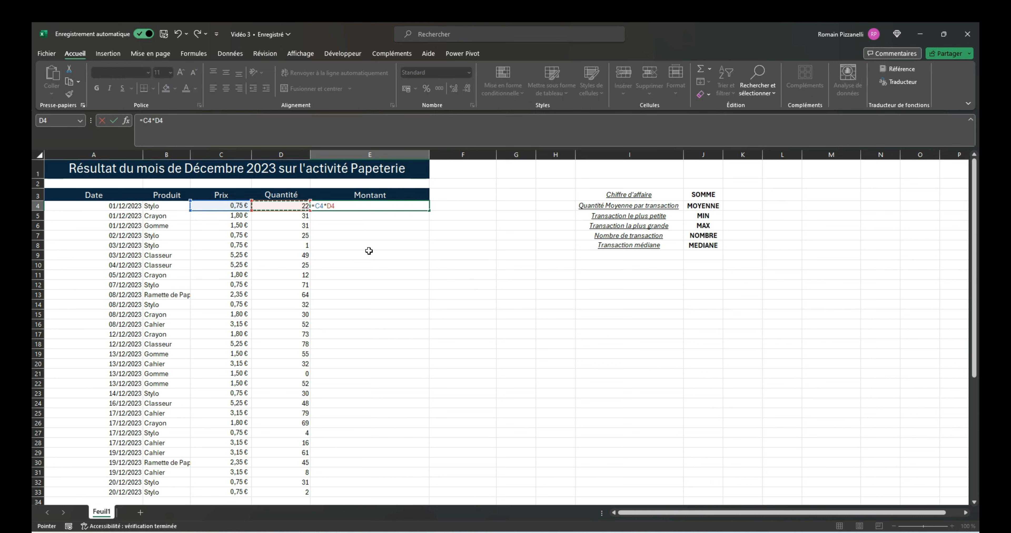
key(Return)
- Fill the Montant formula from E4 down through E33
click(393, 207)
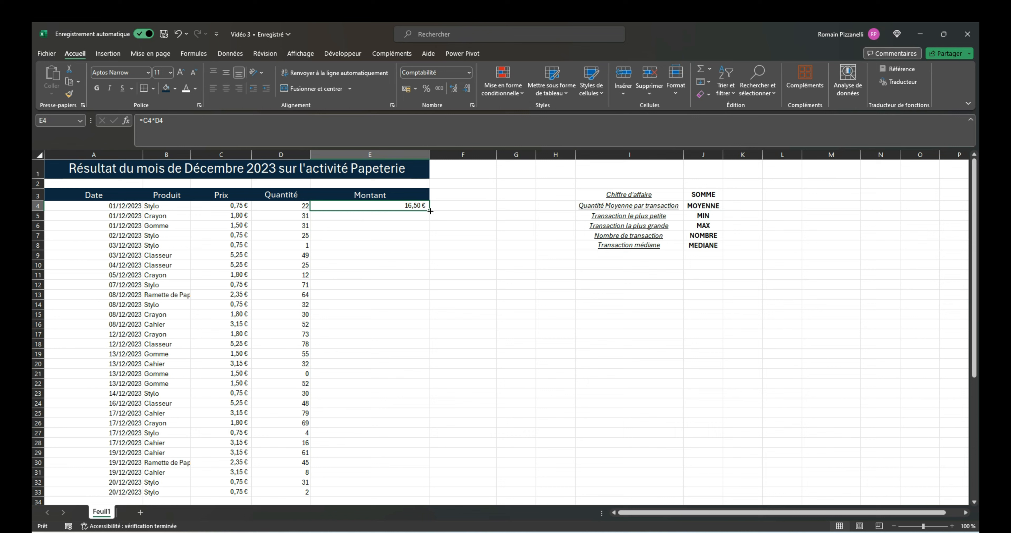
drag(430, 211, 431, 470)
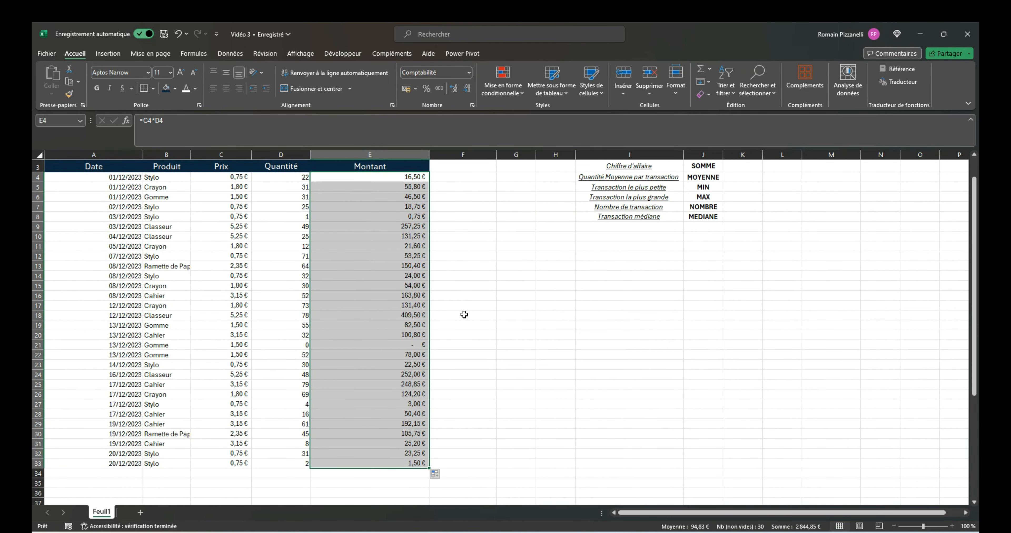
scroll(458, 367, up, 1)
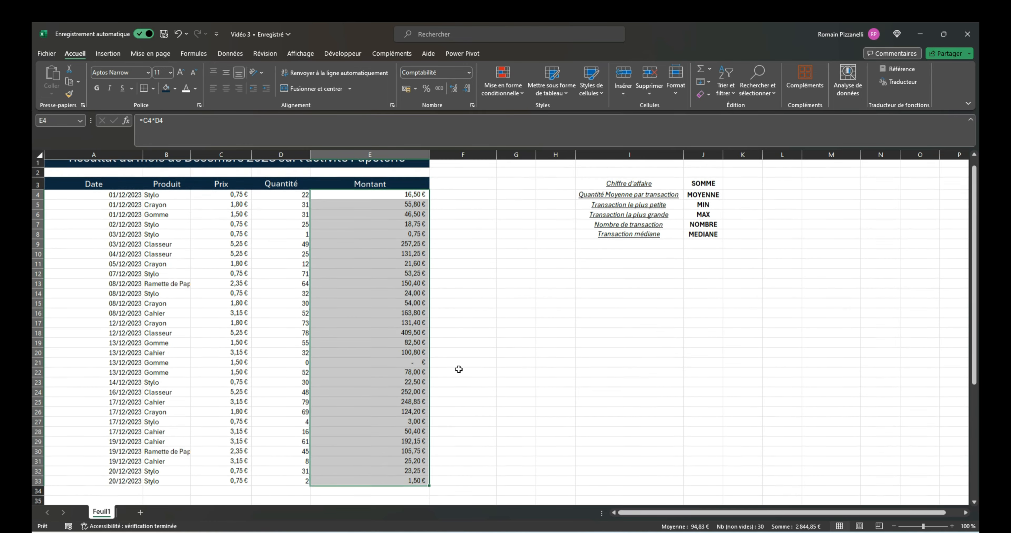
- Set the Quantité in cell D21, the 13/12/2023 Gomme transaction, to 10
double_click(287, 374)
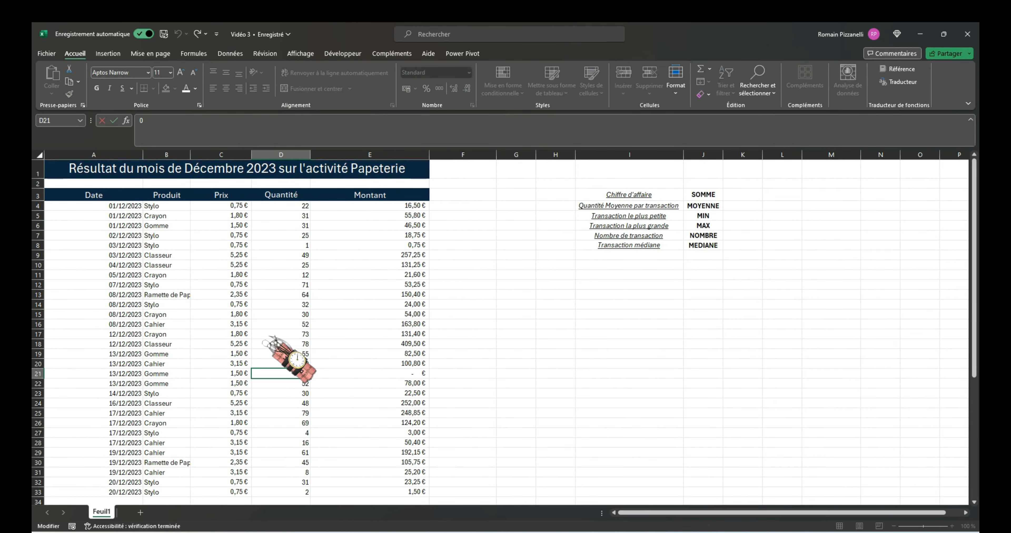
text(10)
key(Return)
click(405, 207)
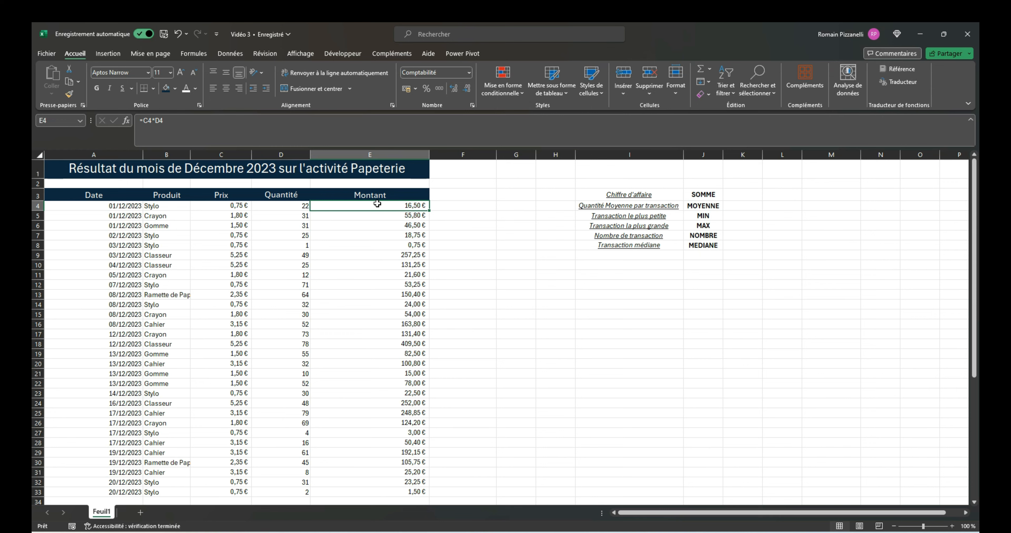
drag(377, 204, 393, 463)
scroll(530, 423, up, 1)
click(744, 195)
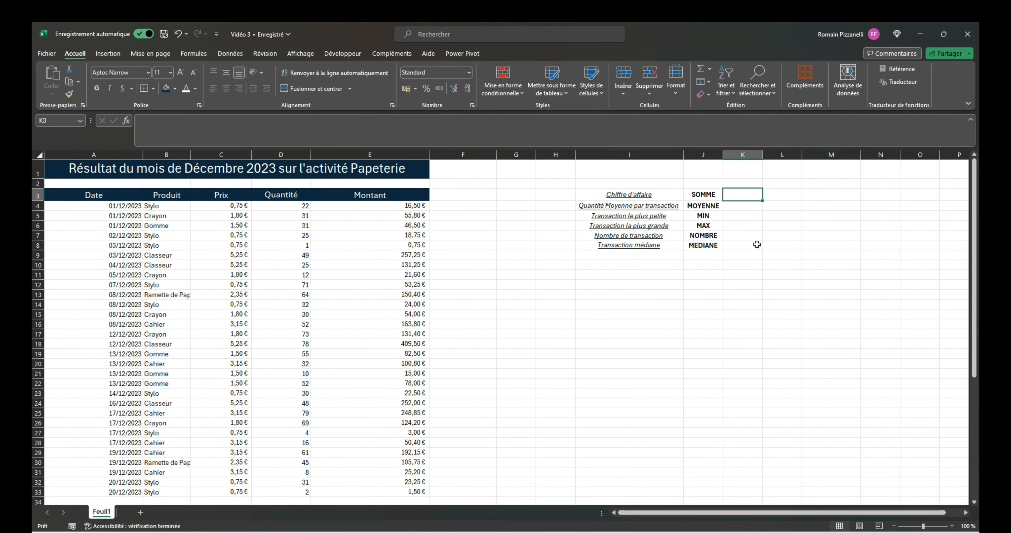
text(=)
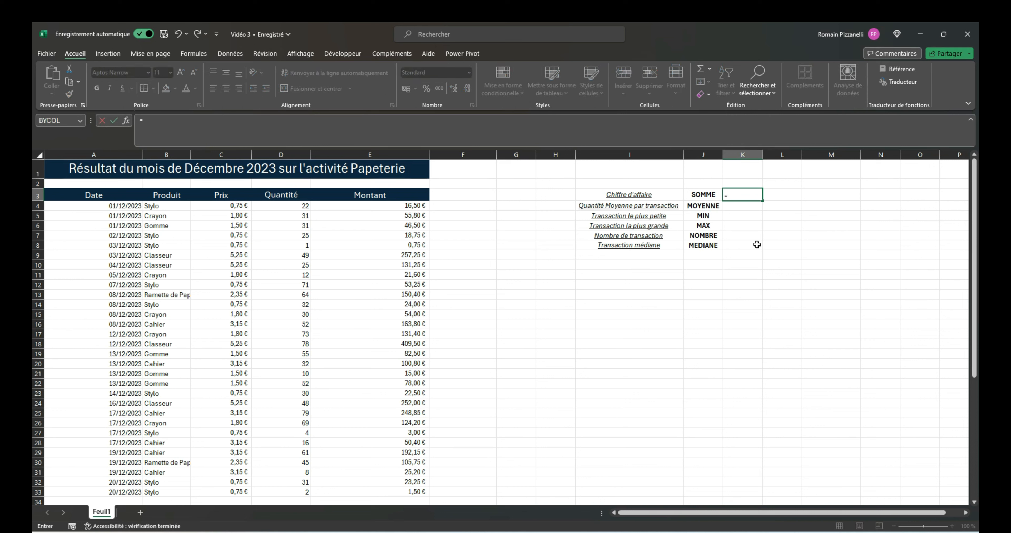
click(419, 205)
text(+)
click(419, 216)
text(+)
click(417, 225)
text(+)
click(418, 235)
text(+)
click(418, 245)
text(+)
click(420, 254)
text(+)
click(421, 264)
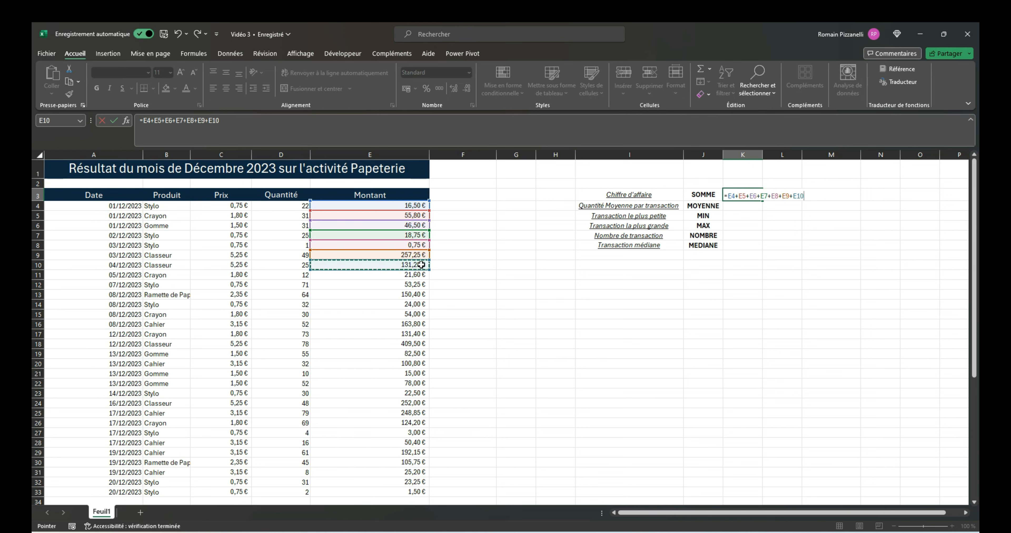
key(Escape)
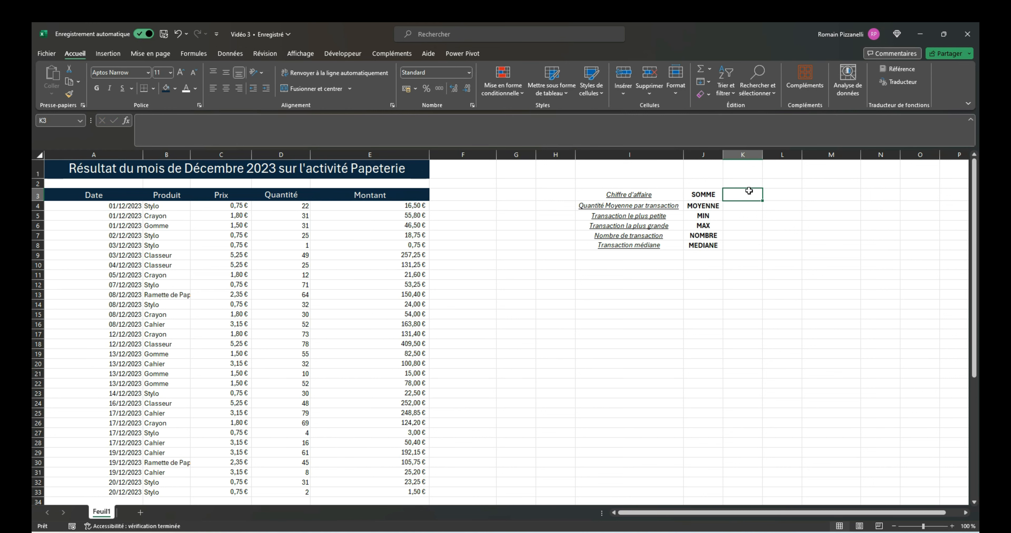
- Calculate the Chiffre d'affaire in K3 with the SOMME function over the Montant range E4:E33
text(=somme()
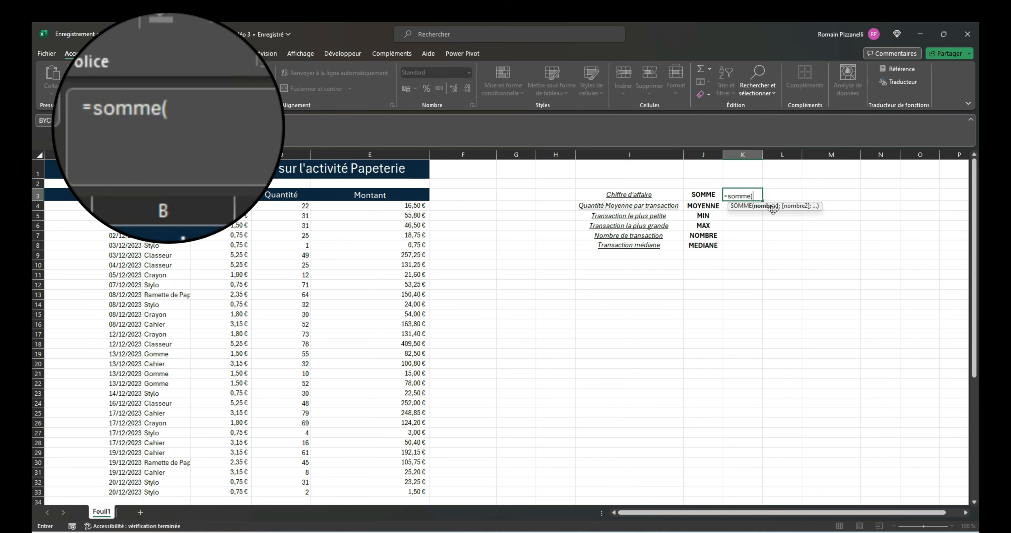
click(421, 205)
drag(421, 205, 421, 493)
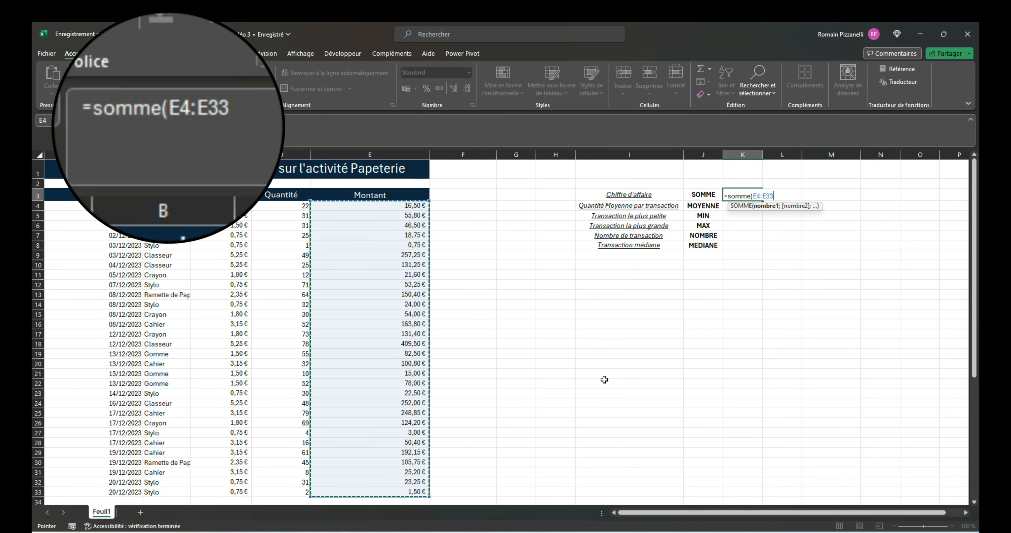
key(Return)
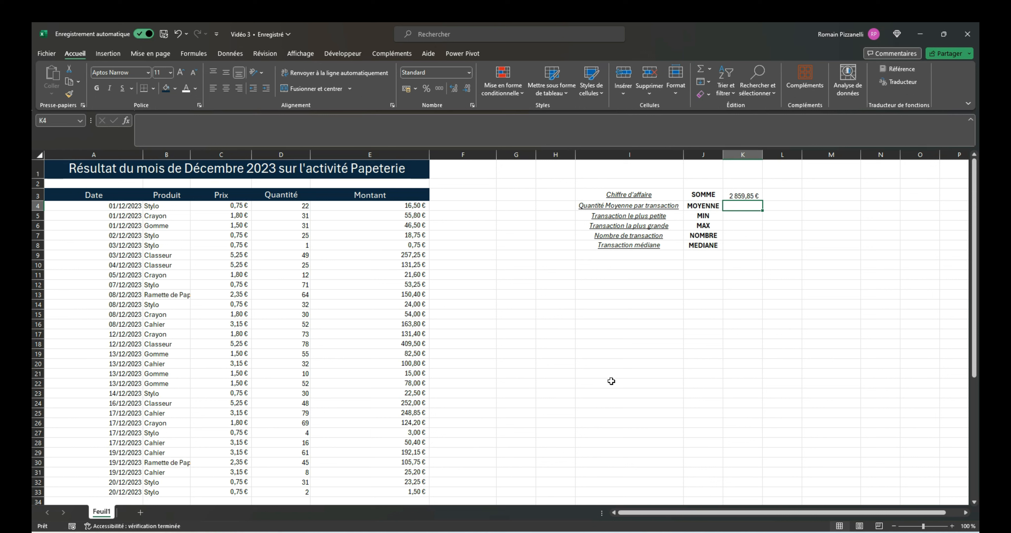
click(741, 196)
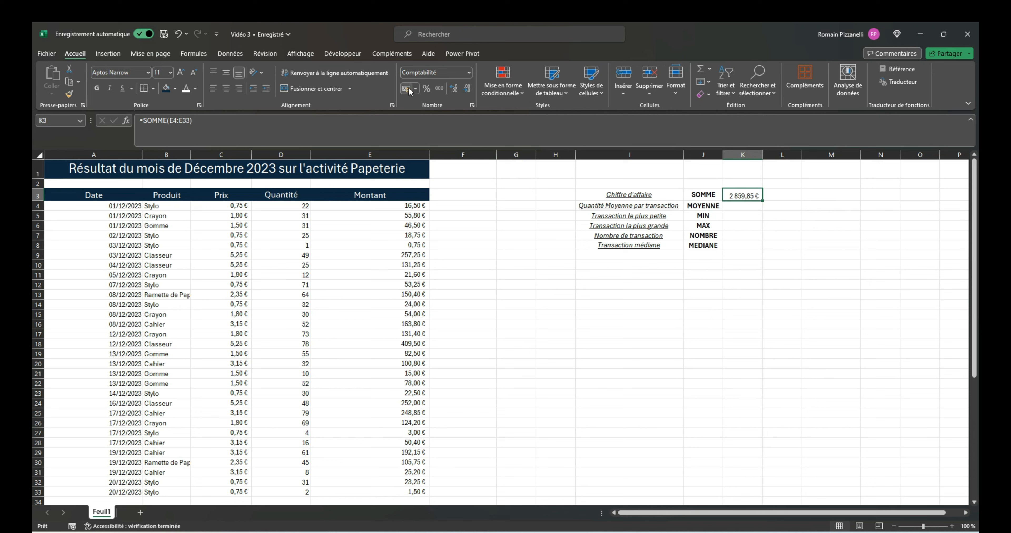
- Calculate the average in K4, beside MOYENNE, with the MOYENNE function over the Montant range E4:E33
click(737, 207)
text(=)
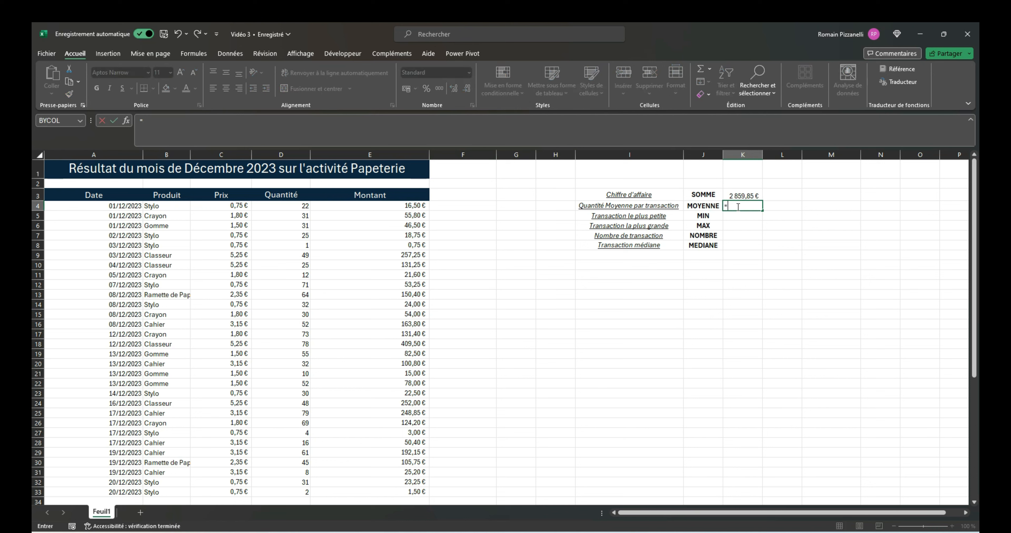
text(moyenne)
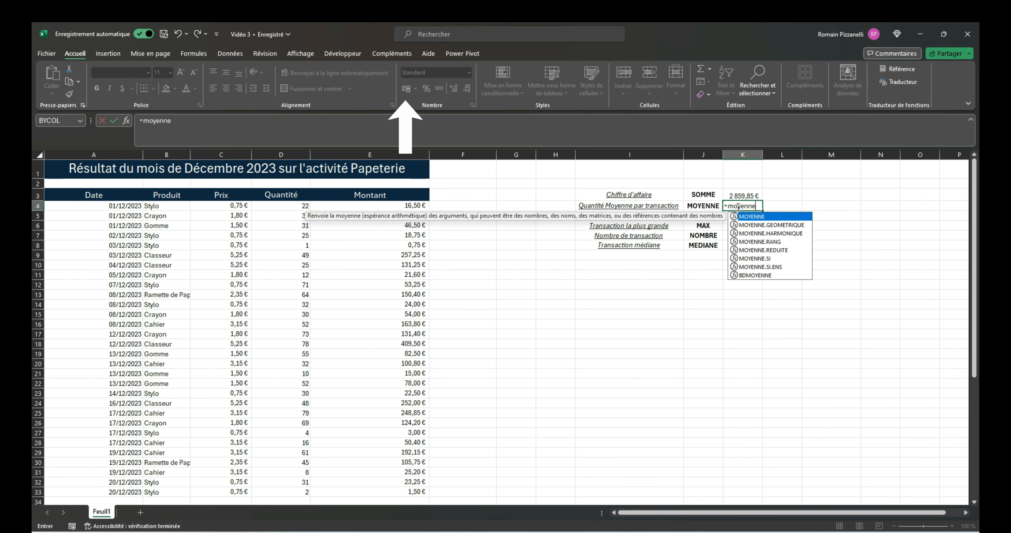
text(()
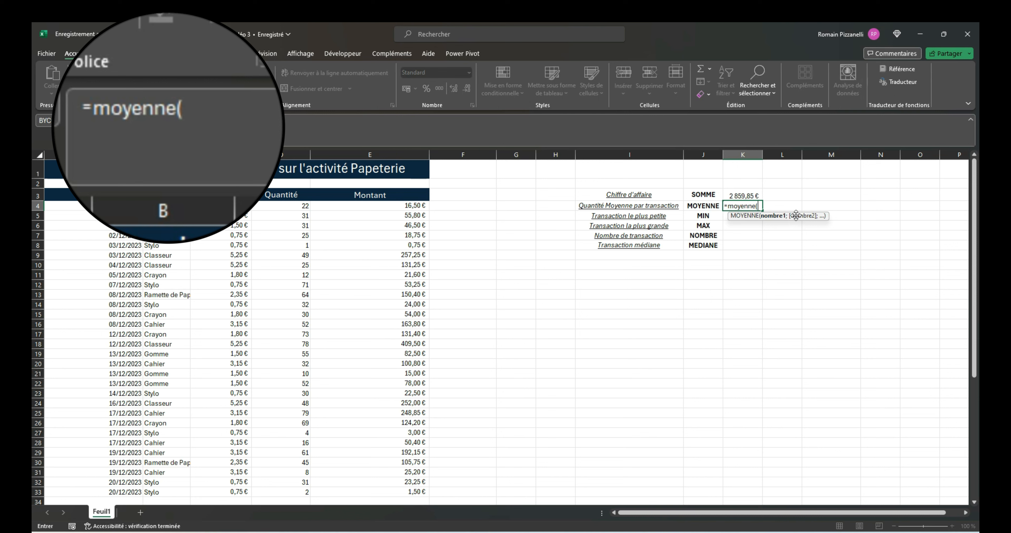
drag(397, 206, 403, 497)
key(Return)
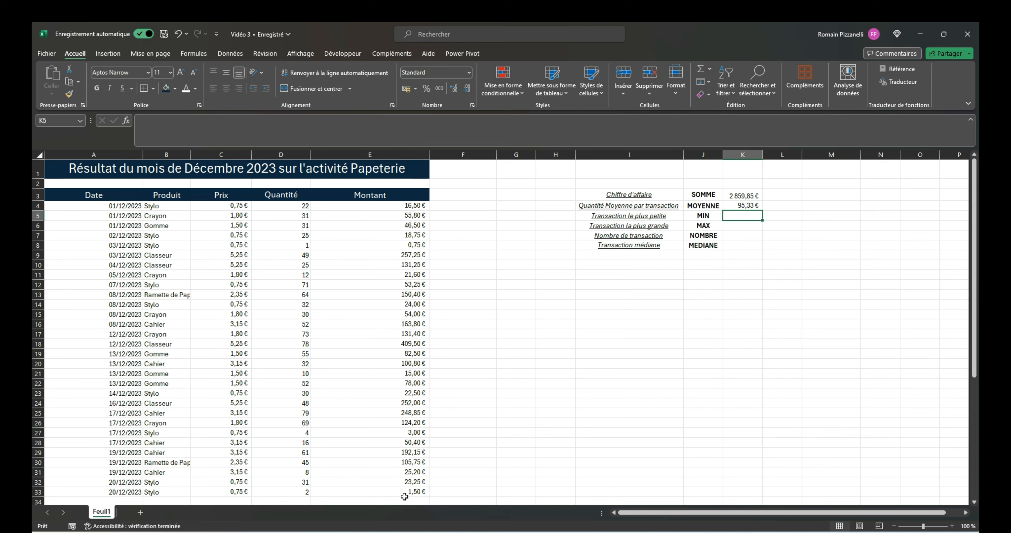
- Calculate the smallest transaction in K5 with the MIN function over the Montant range E4:E33
text(==min()
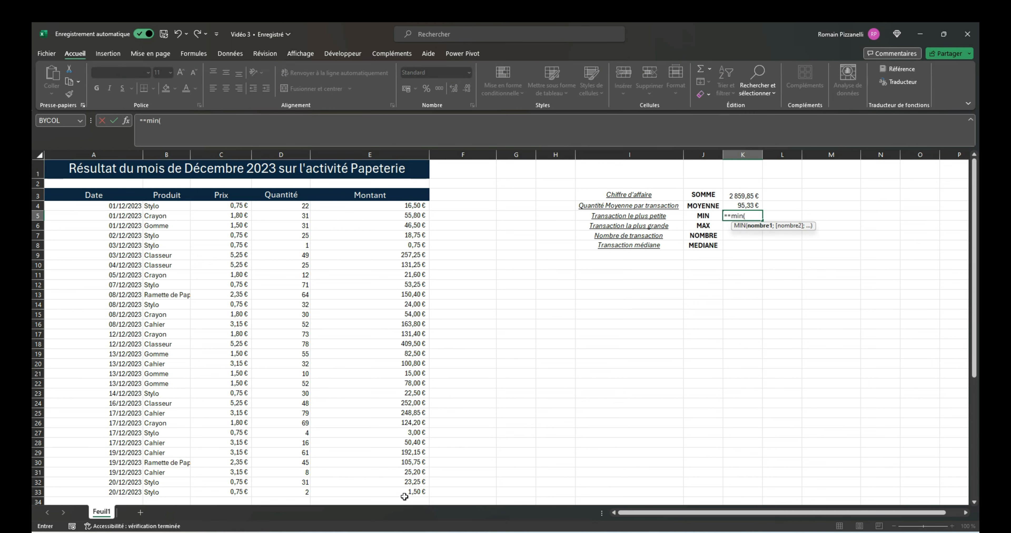
key(BackSpace)
key(BackSpace)
key(BackSpace)
key(BackSpace)
key(BackSpace)
text(min()
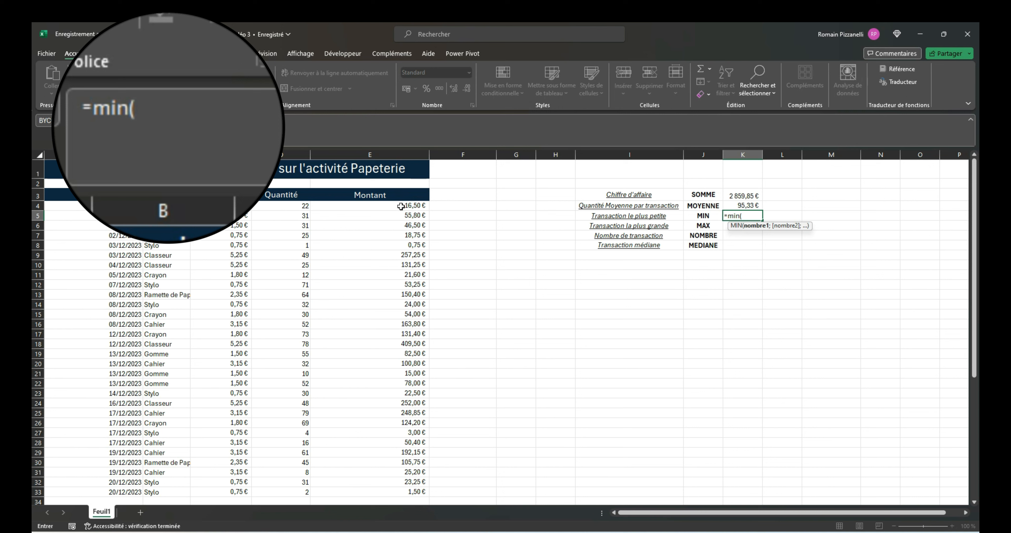
drag(400, 206, 398, 491)
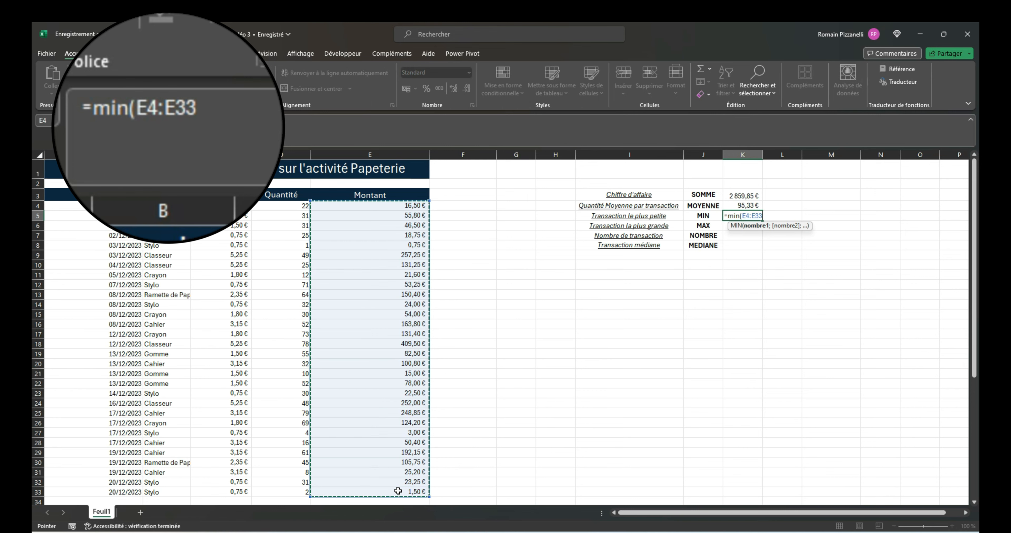
key(Return)
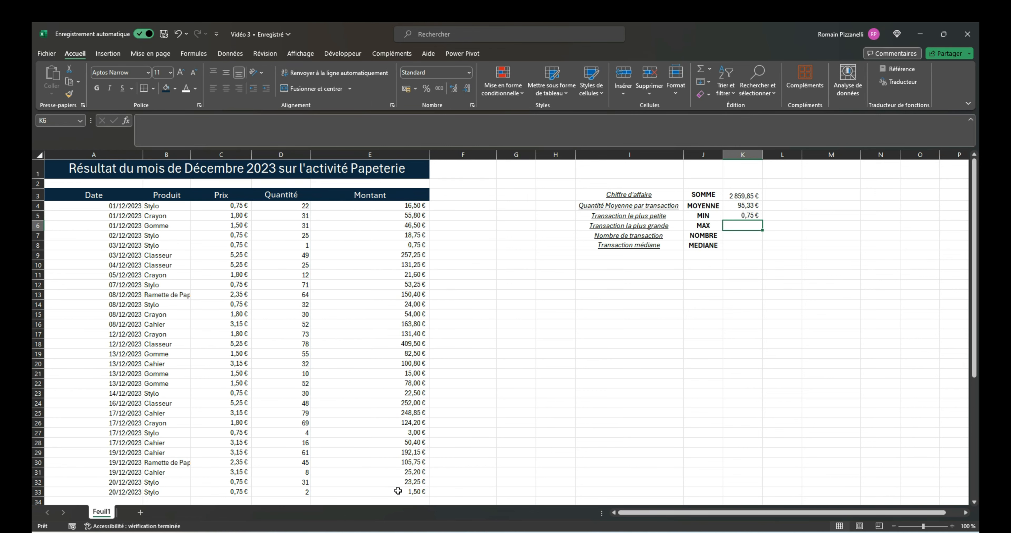
- Calculate the largest transaction in K6 with the MAX function over the Montant range E4:E33
text(=)
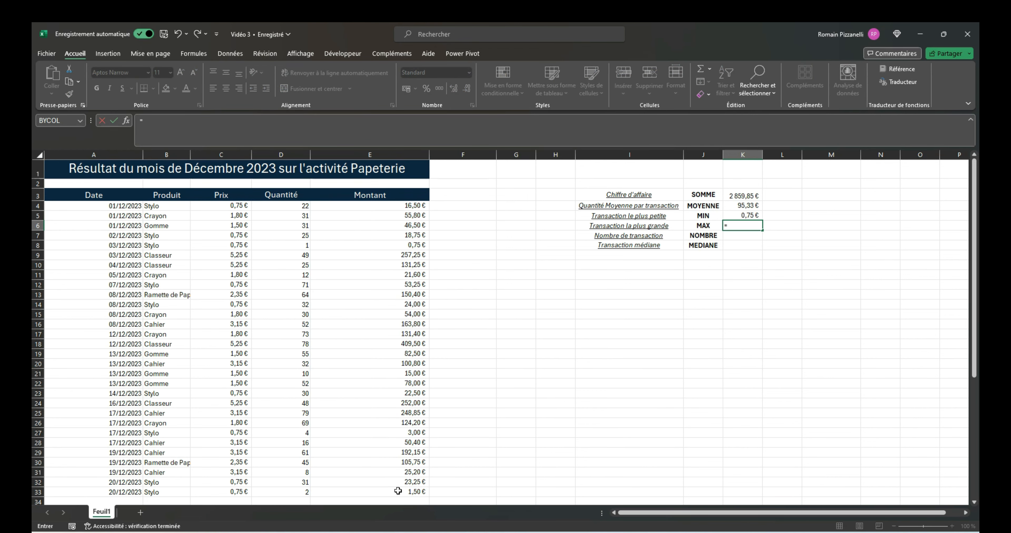
text(max()
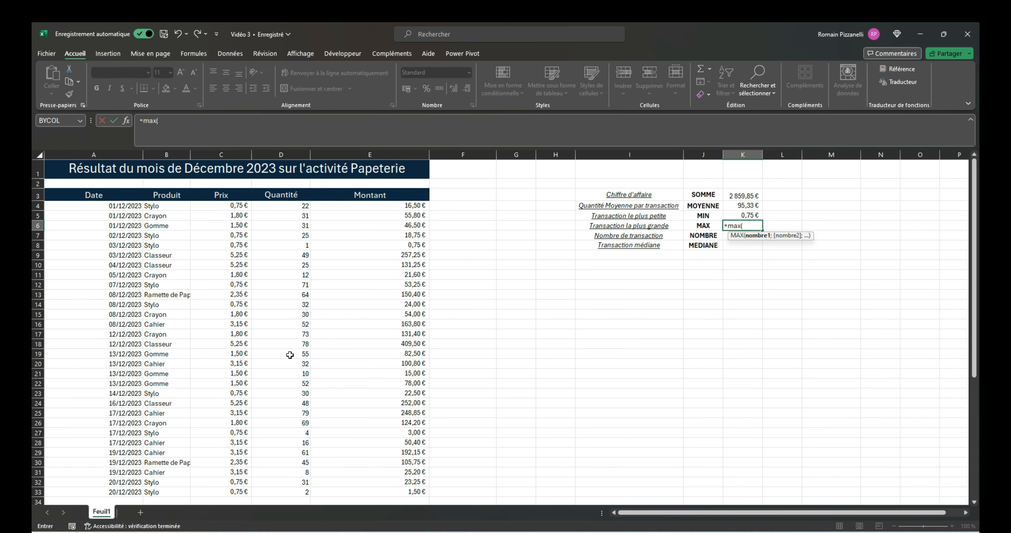
drag(384, 204, 412, 491)
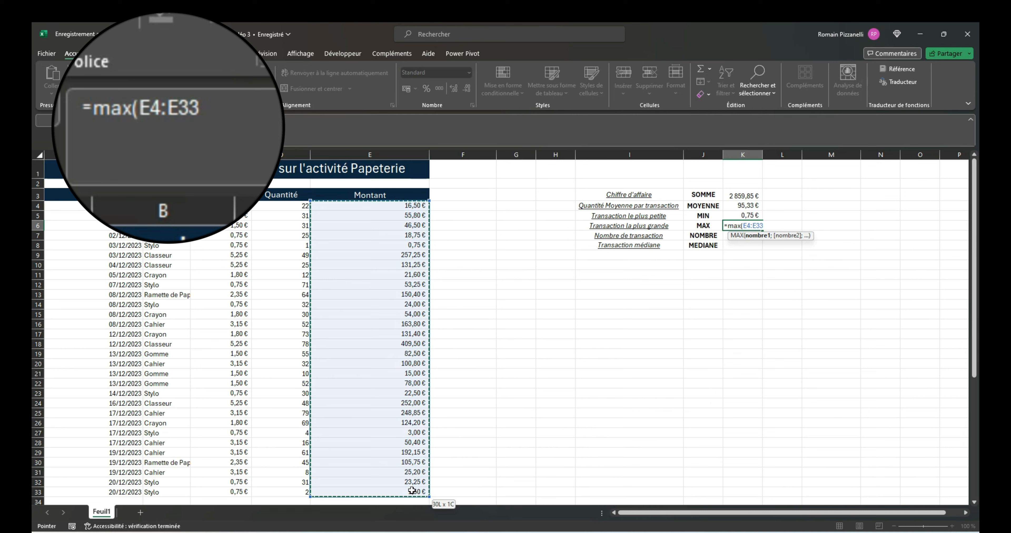
key(Return)
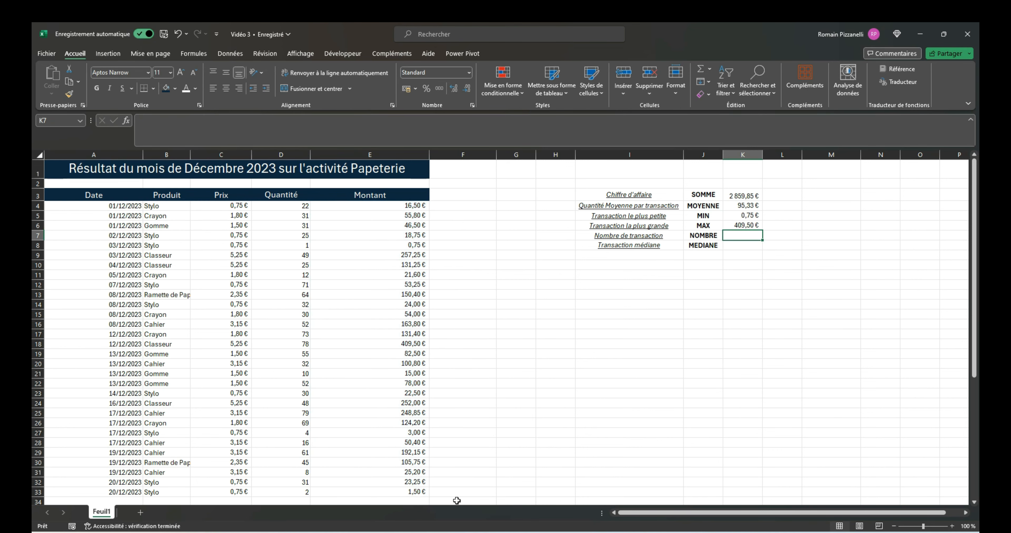
- Count the transactions in K7 with the NB function over the Montant range E4:E33
text(=)
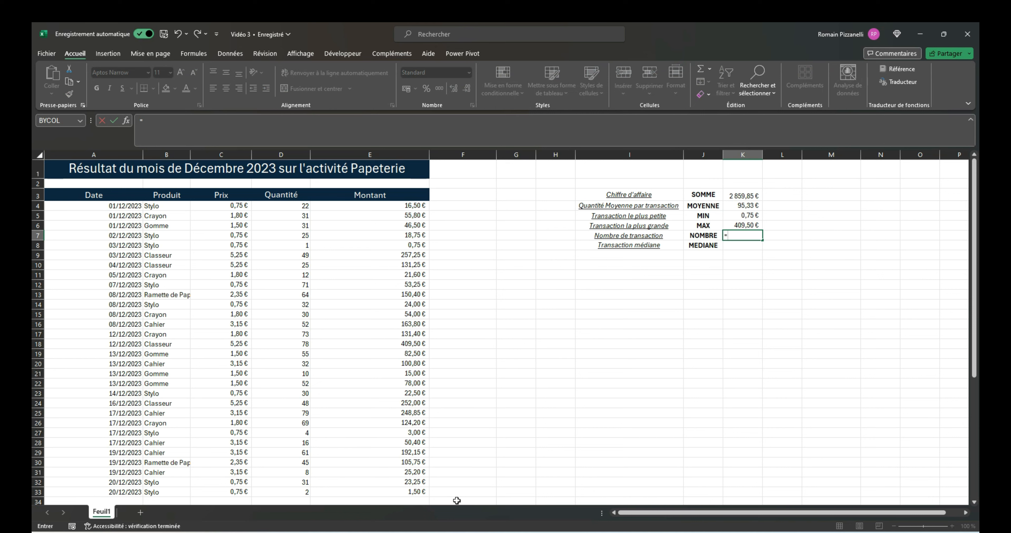
text(nb)
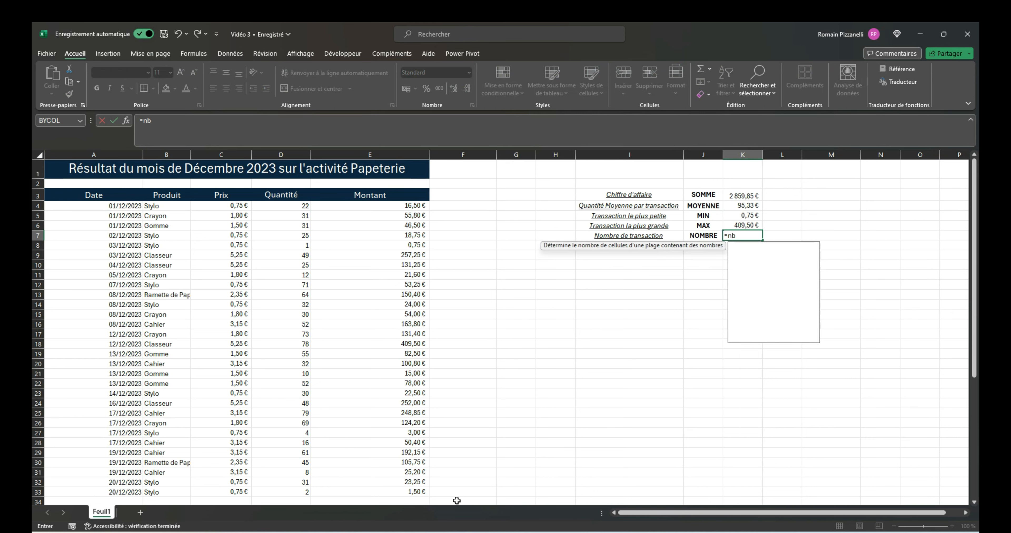
text(()
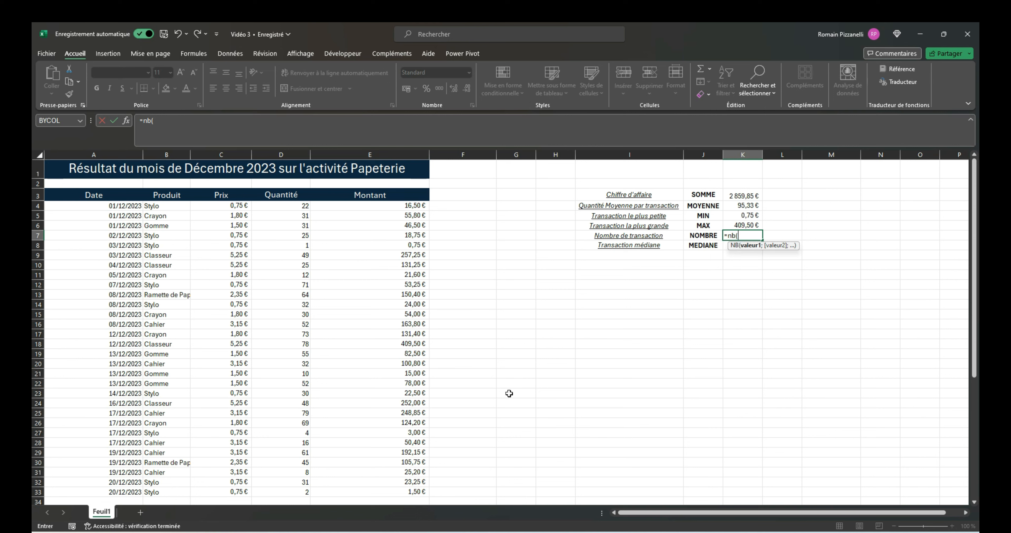
drag(366, 208, 397, 491)
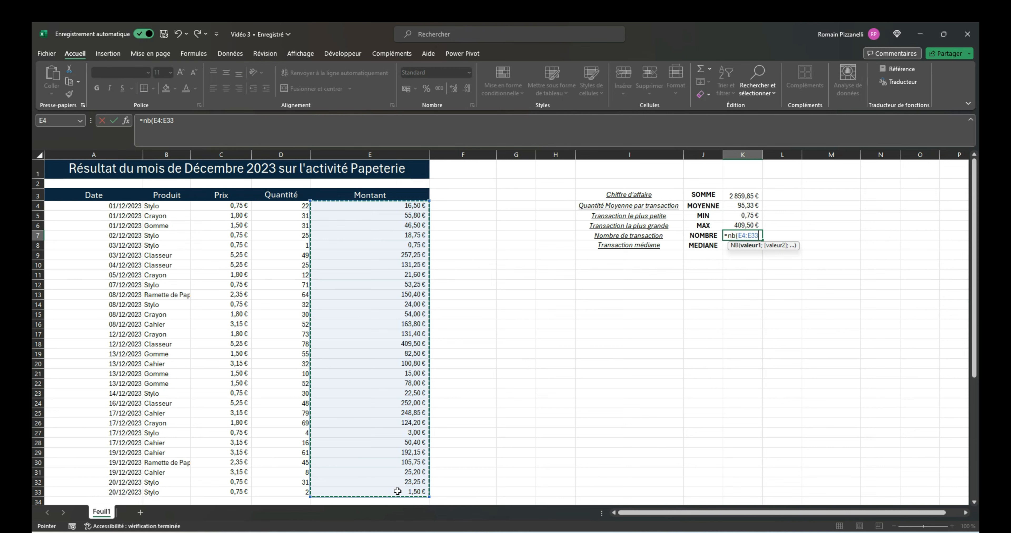
key(Return)
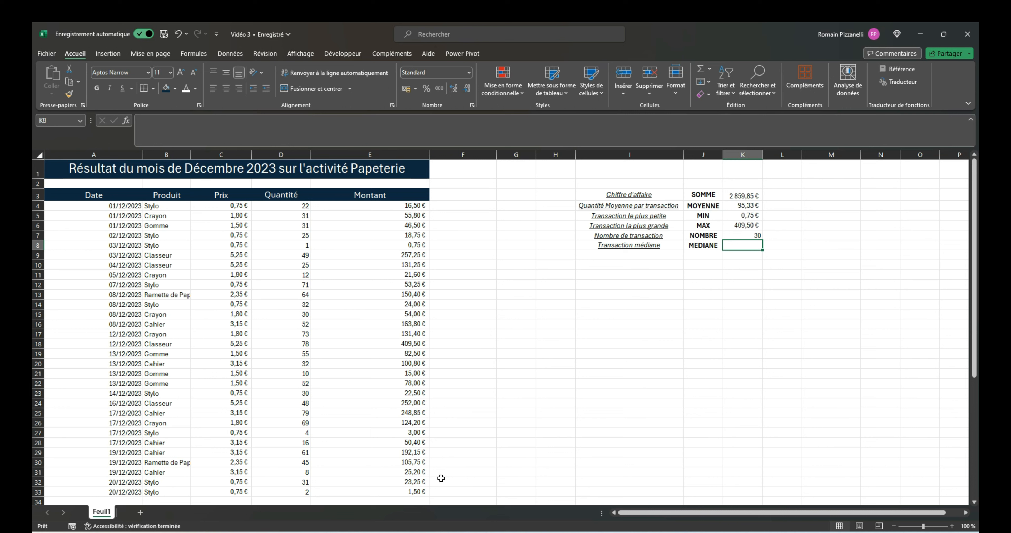
- Enter an NB formula in L7 that counts the text cells of the Produit range B4:B33
click(779, 235)
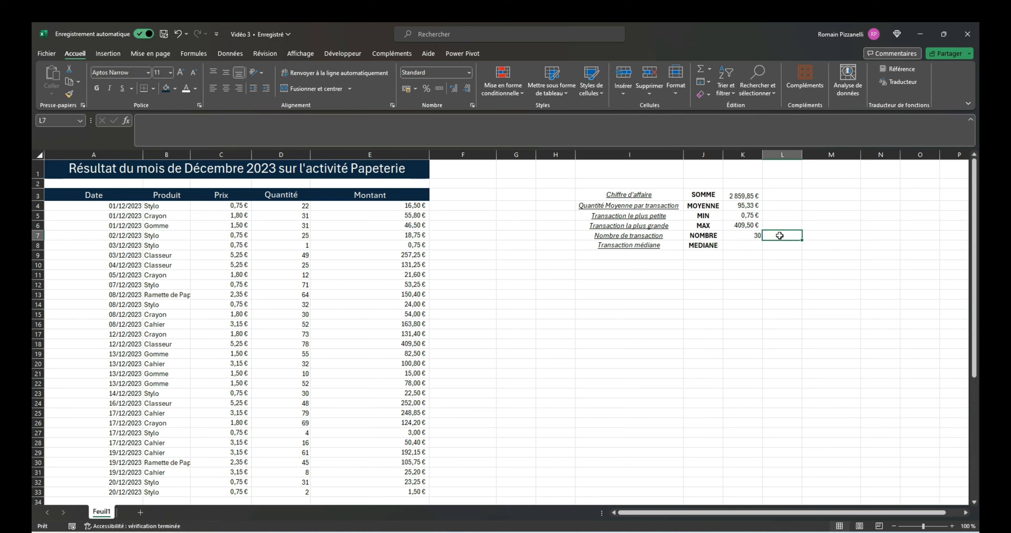
text(=nb()
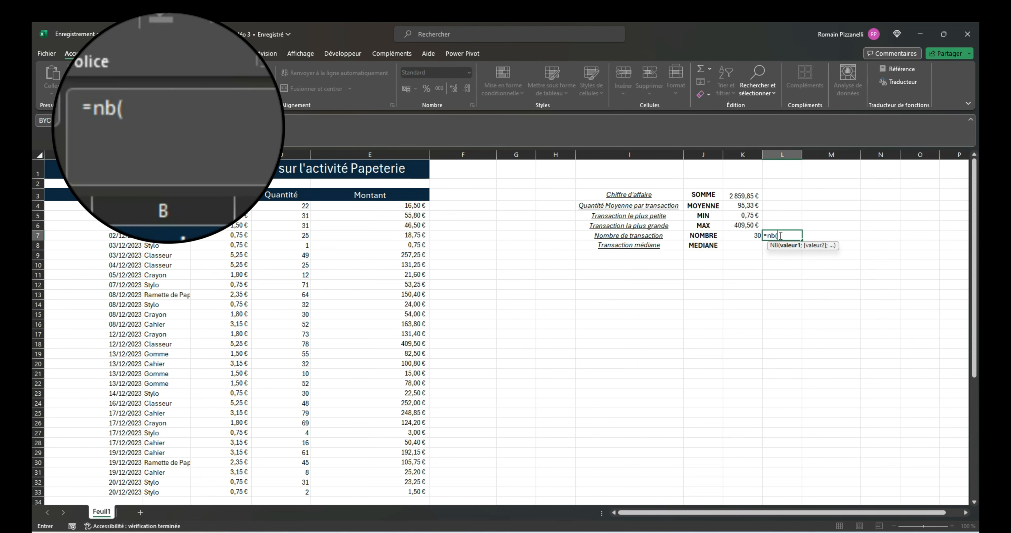
drag(166, 205, 171, 492)
key(Return)
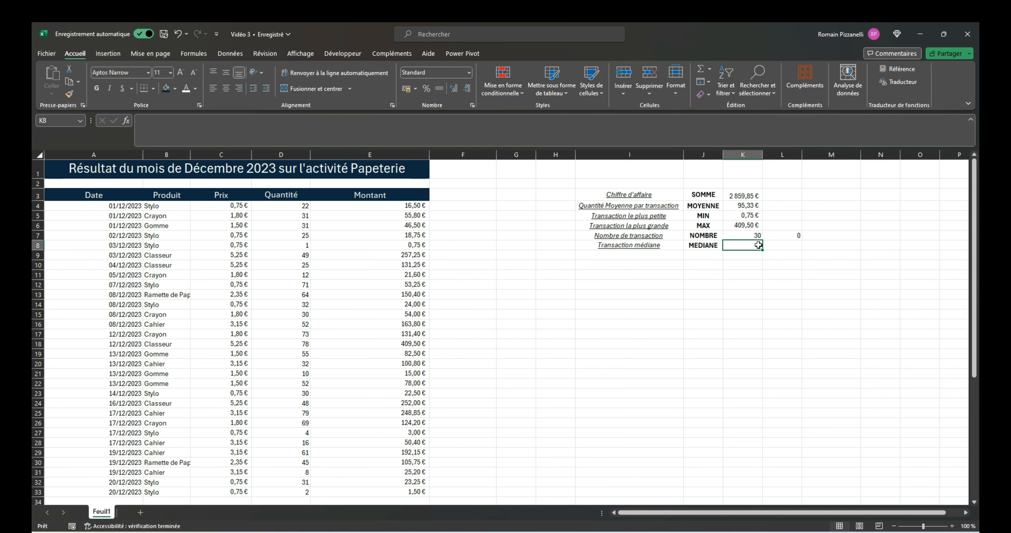
- Write a MEDIANE formula in K8 over the Montant range E4:E33 for the median transaction
text(=mediane()
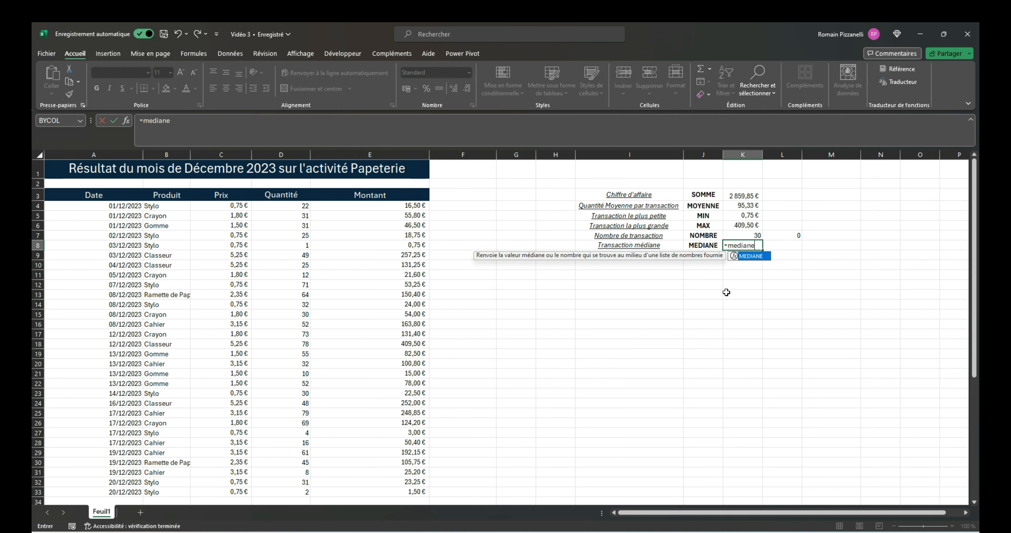
drag(377, 205, 398, 494)
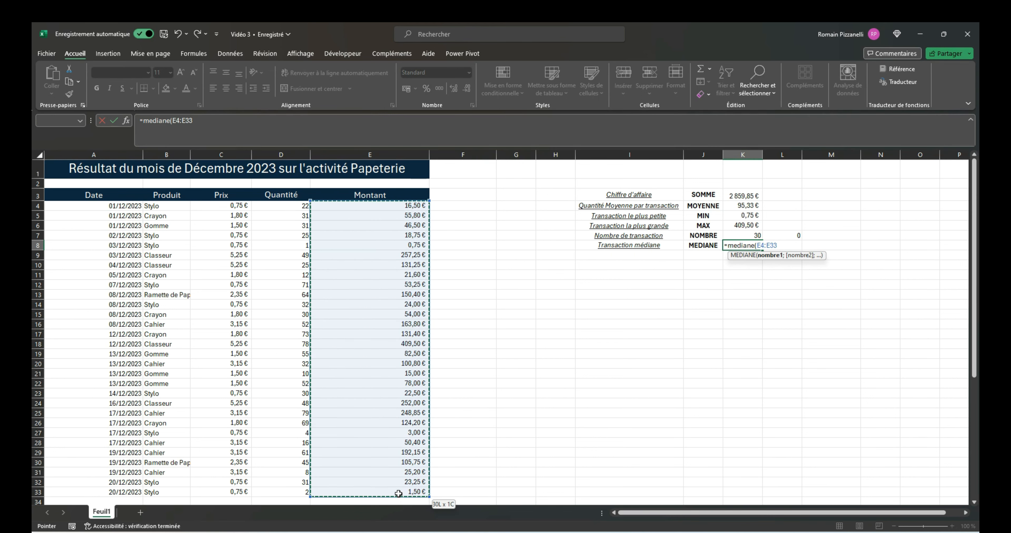